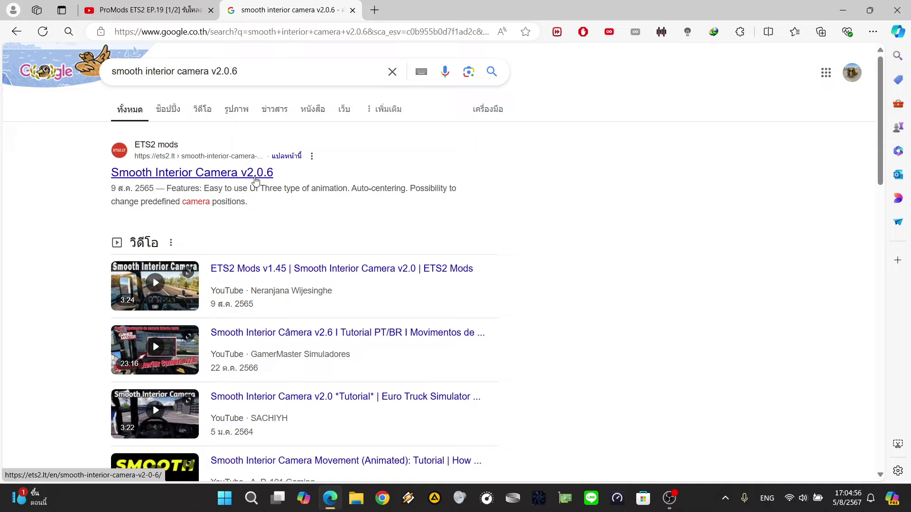
- Open the Smooth Interior Camera v2.0.6 mod page on ets2.lt and follow its download link
{"action": "left_click", "coordinate": [241, 176]}
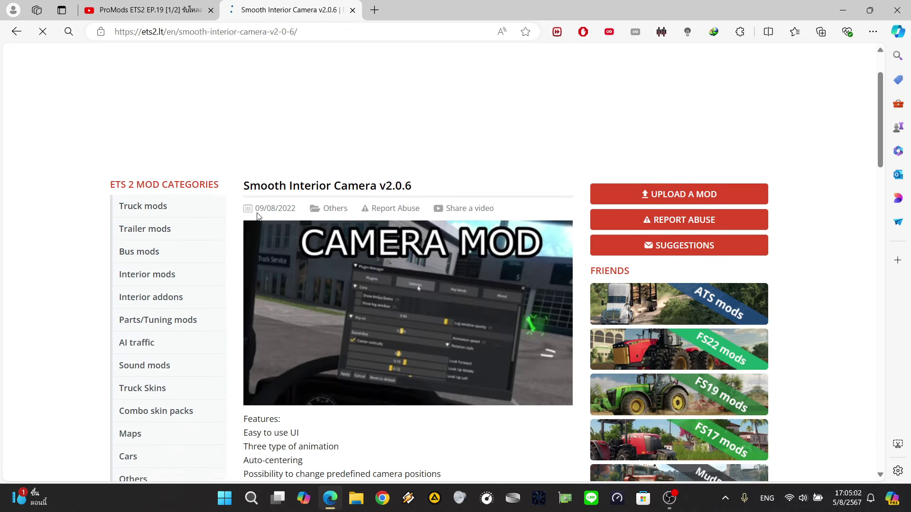
{"action": "scroll", "coordinate": [259, 216], "scroll_direction": "down", "scroll_amount": 6}
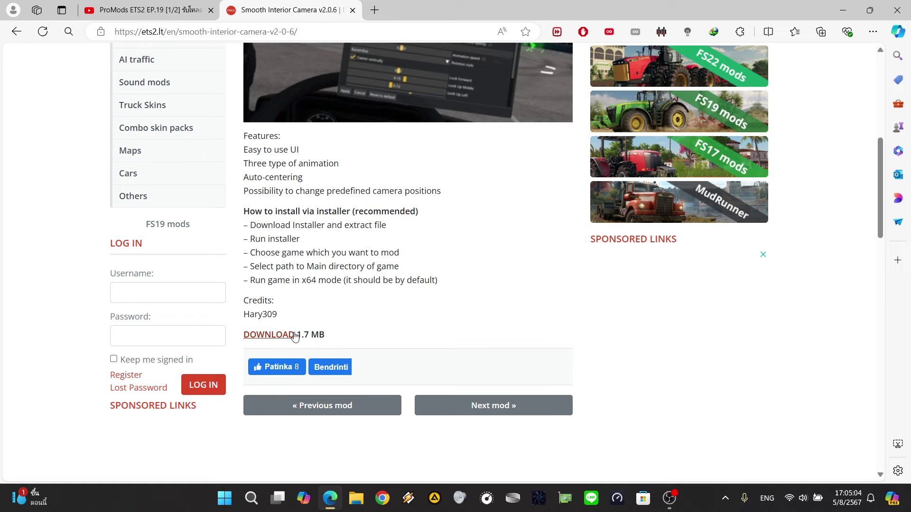
{"action": "left_click", "coordinate": [279, 335]}
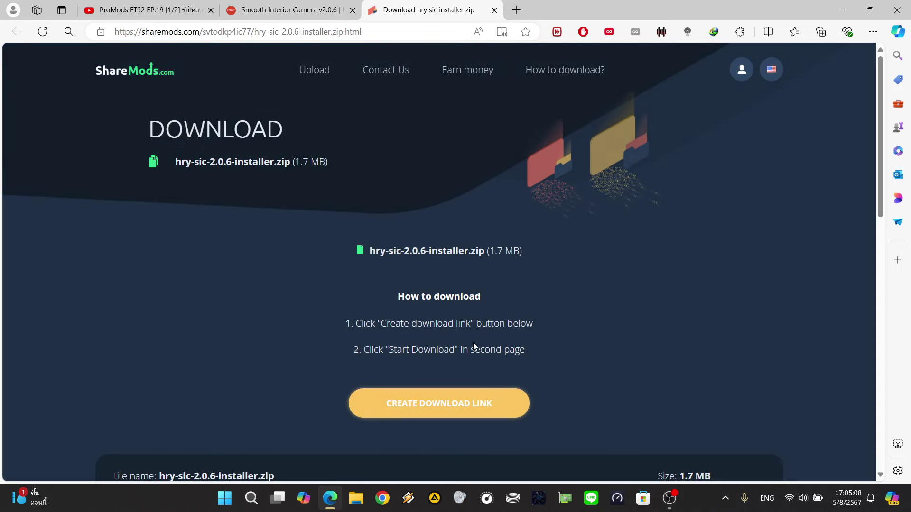
- Create the ShareMods download link, download hry-sic-2.0.6-installer.zip with Internet Download Manager and minimise its completion window
{"action": "left_click", "coordinate": [422, 408]}
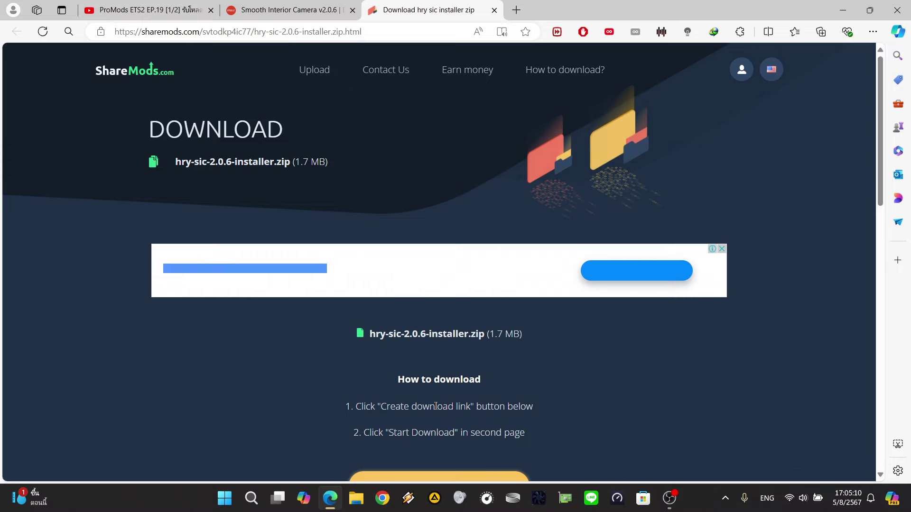
{"action": "scroll", "coordinate": [467, 374], "scroll_direction": "down", "scroll_amount": 2}
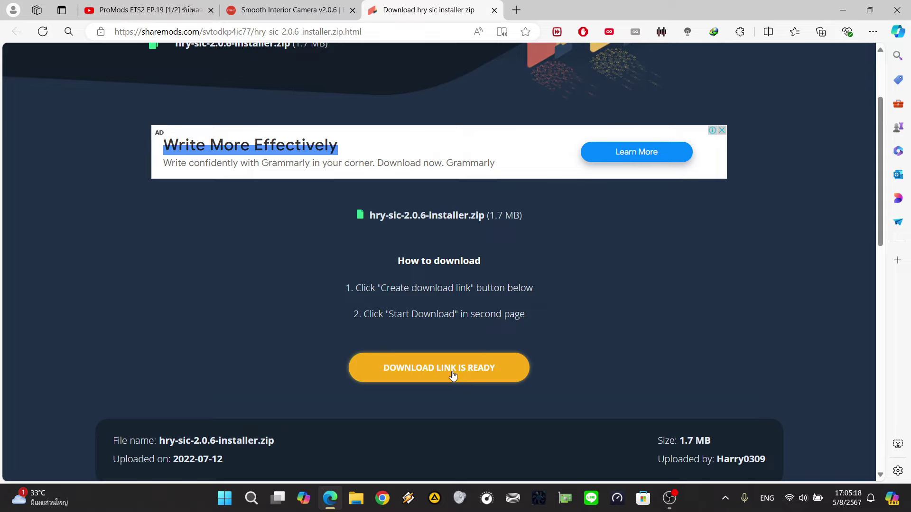
{"action": "left_click", "coordinate": [453, 374]}
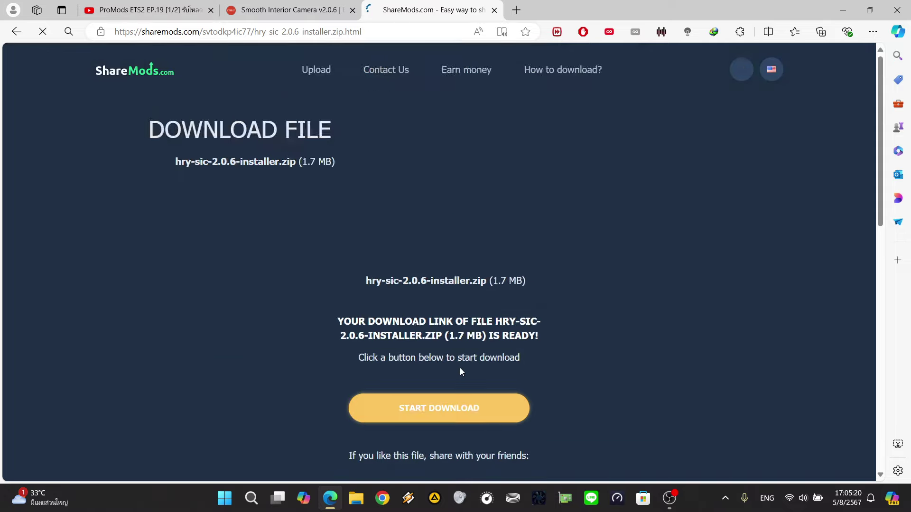
{"action": "scroll", "coordinate": [498, 333], "scroll_direction": "down", "scroll_amount": 1}
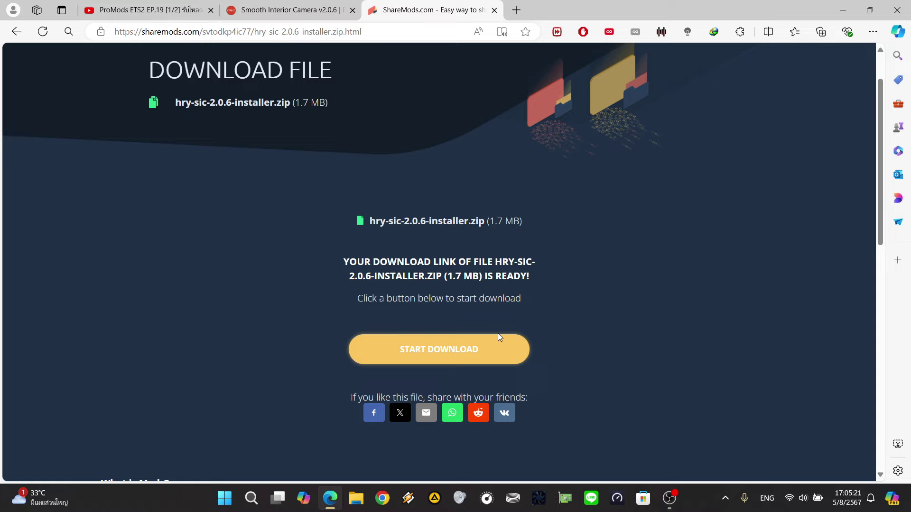
{"action": "left_click", "coordinate": [445, 356]}
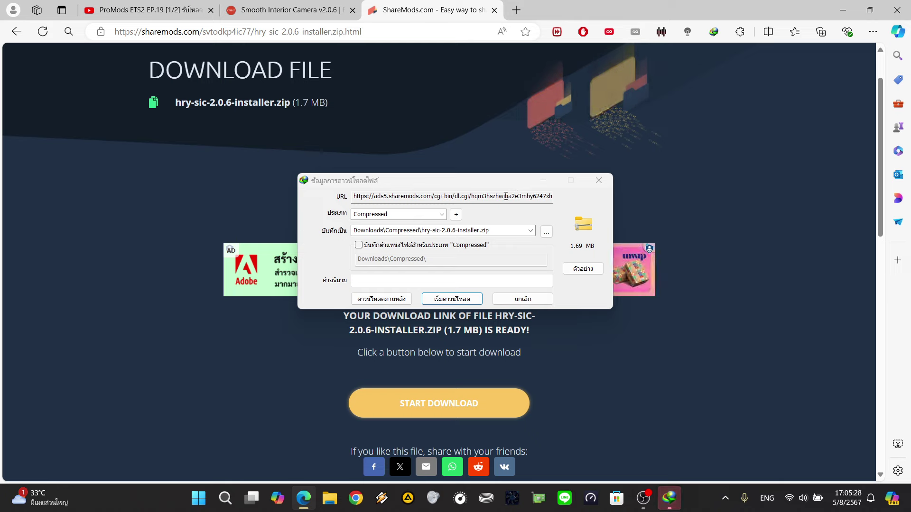
{"action": "left_click", "coordinate": [463, 304]}
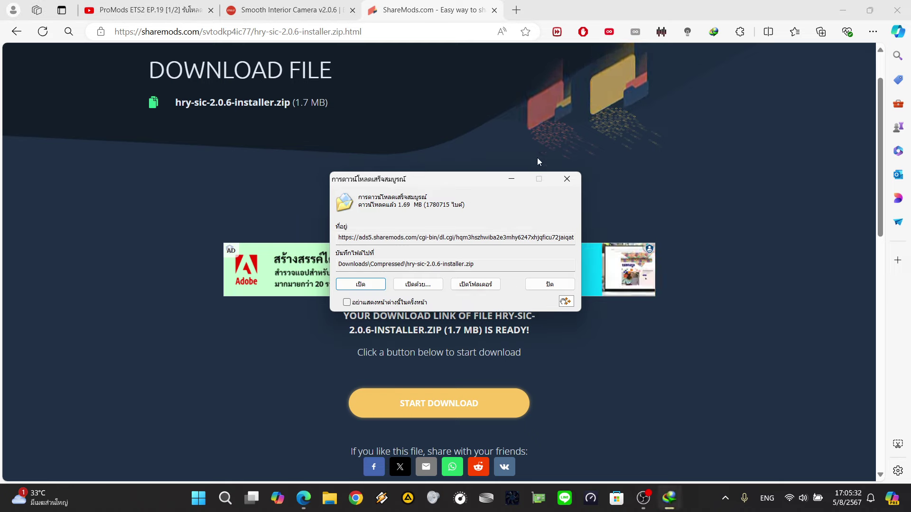
{"action": "left_click", "coordinate": [515, 180]}
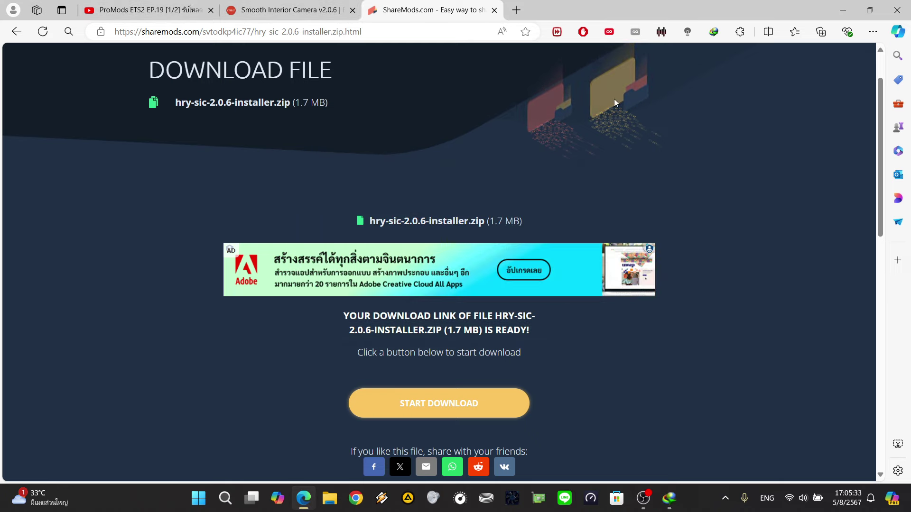
- Disable the Internet Download Manager integration and download hry-sic-2.0.6-installer.zip directly in the browser
{"action": "left_click", "coordinate": [717, 31]}
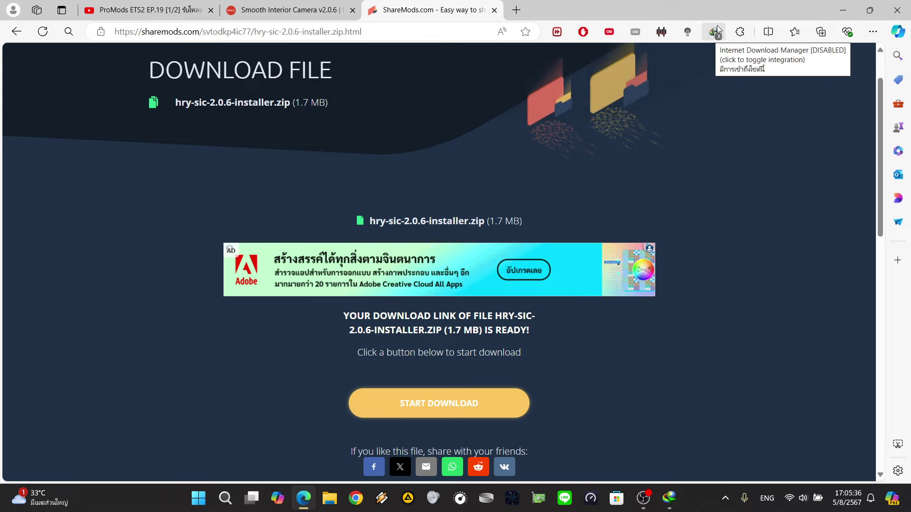
{"action": "left_click", "coordinate": [416, 408]}
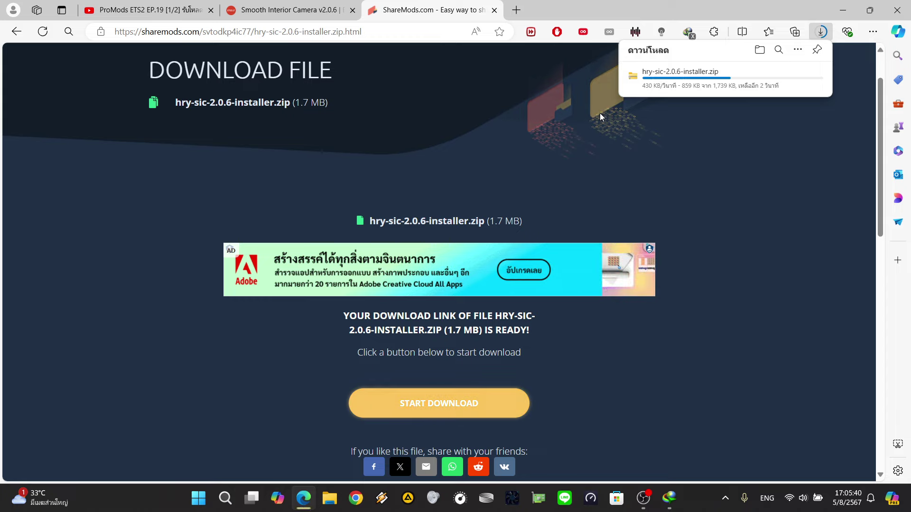
{"action": "mouse_move", "coordinate": [721, 74]}
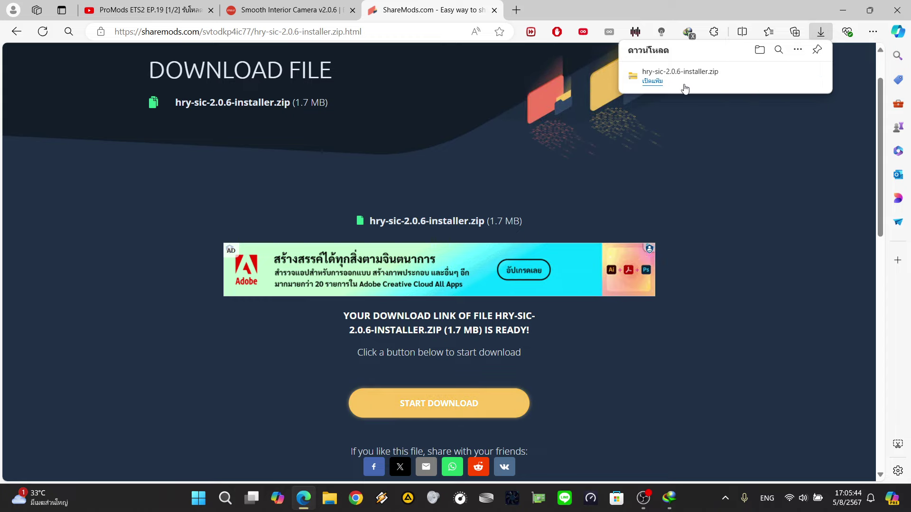
- Bring back the Internet Download Manager completion window and close it
{"action": "left_click", "coordinate": [674, 502]}
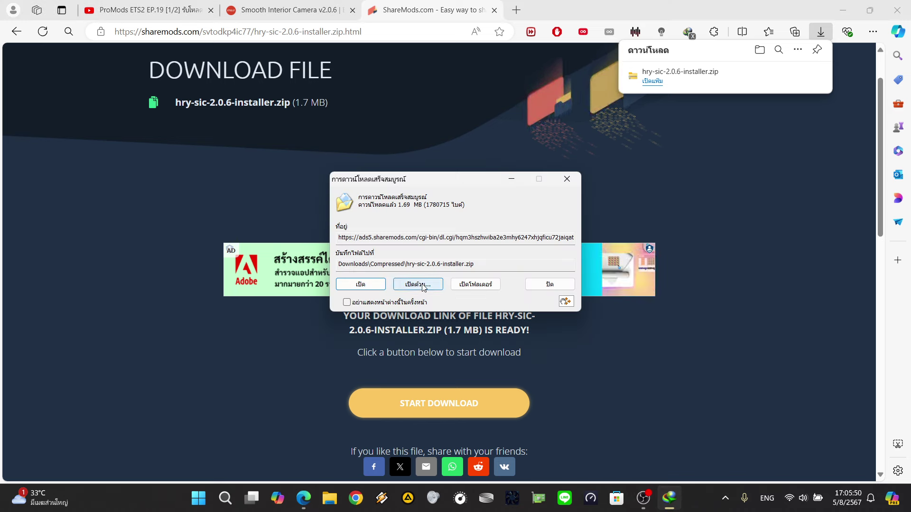
{"action": "left_click", "coordinate": [513, 182]}
{"action": "left_click", "coordinate": [670, 499]}
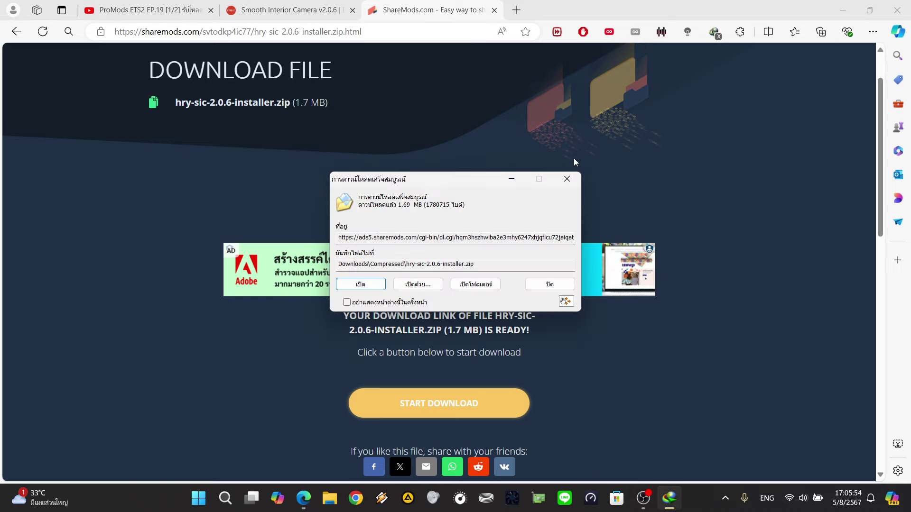
{"action": "left_click", "coordinate": [573, 180]}
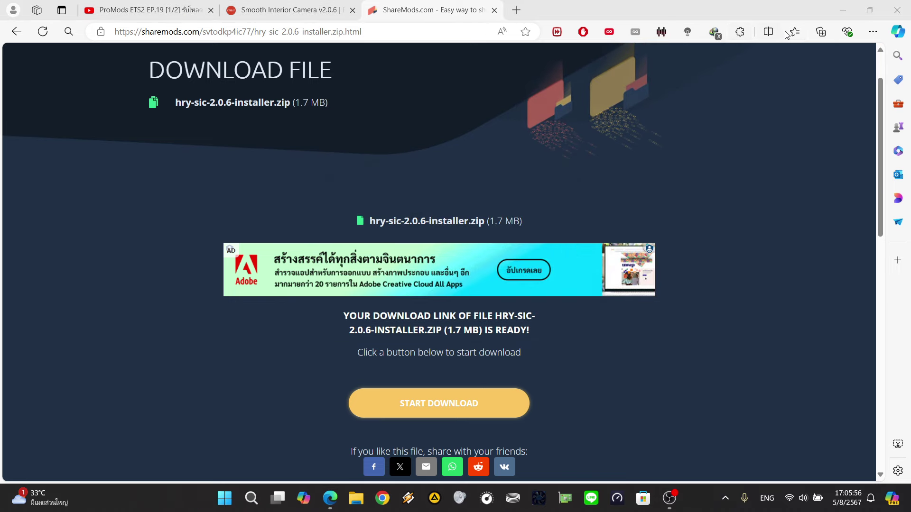
- Download the installer zip once more in the browser and open the downloaded archive
{"action": "left_click", "coordinate": [409, 407]}
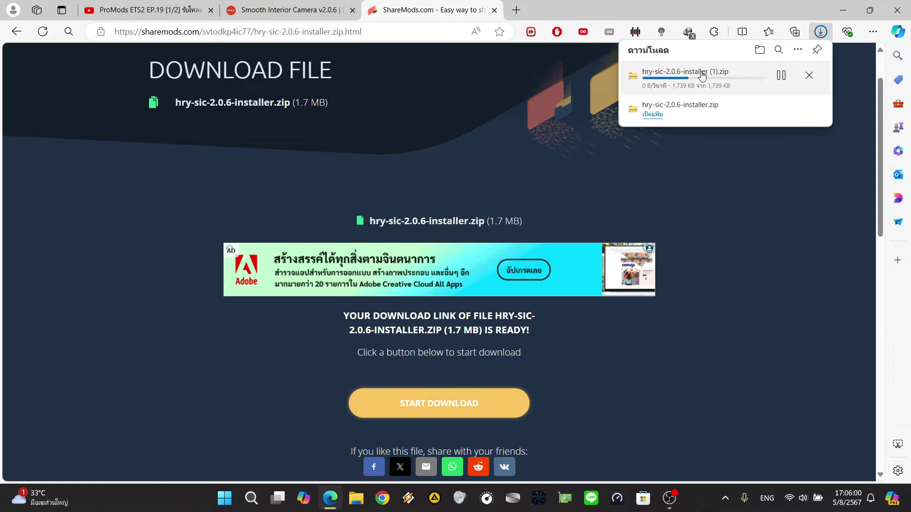
{"action": "left_click", "coordinate": [654, 81]}
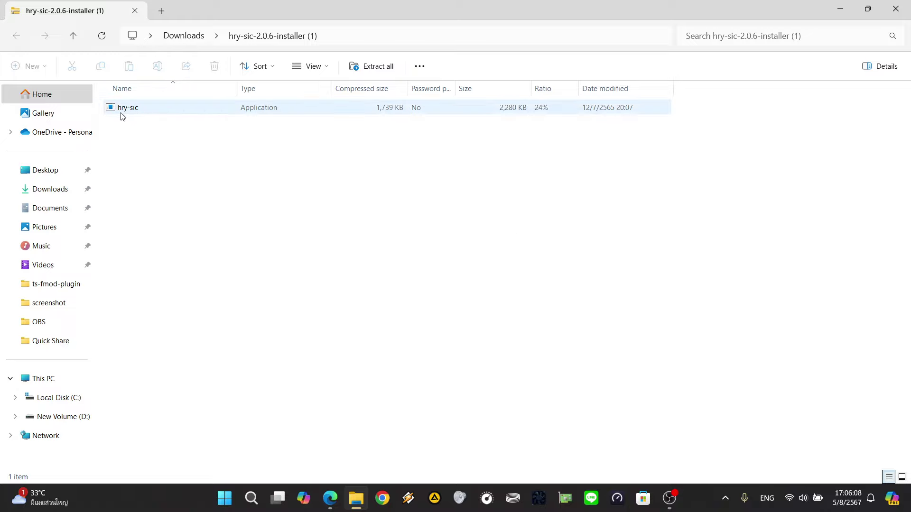
- Launch the hry-sic application from the archive and allow it to run anyway past SmartScreen
{"action": "double_click", "coordinate": [146, 109]}
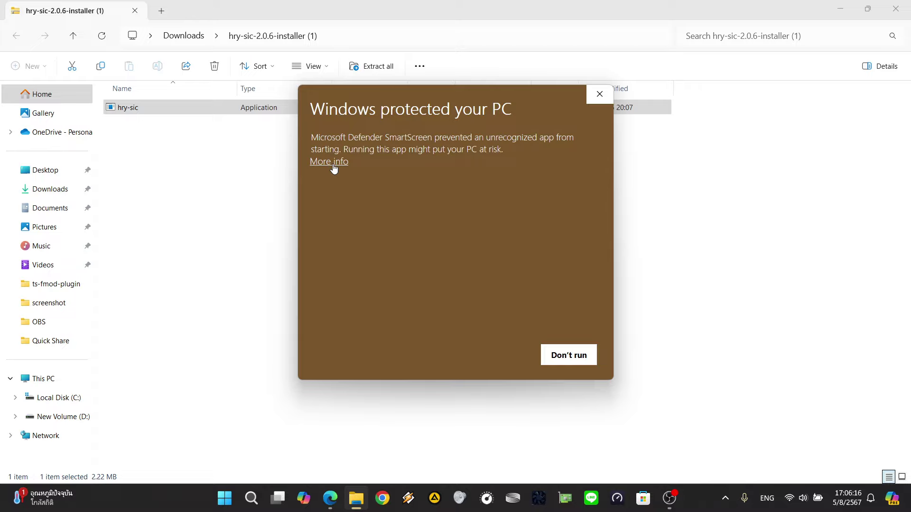
{"action": "left_click", "coordinate": [333, 162]}
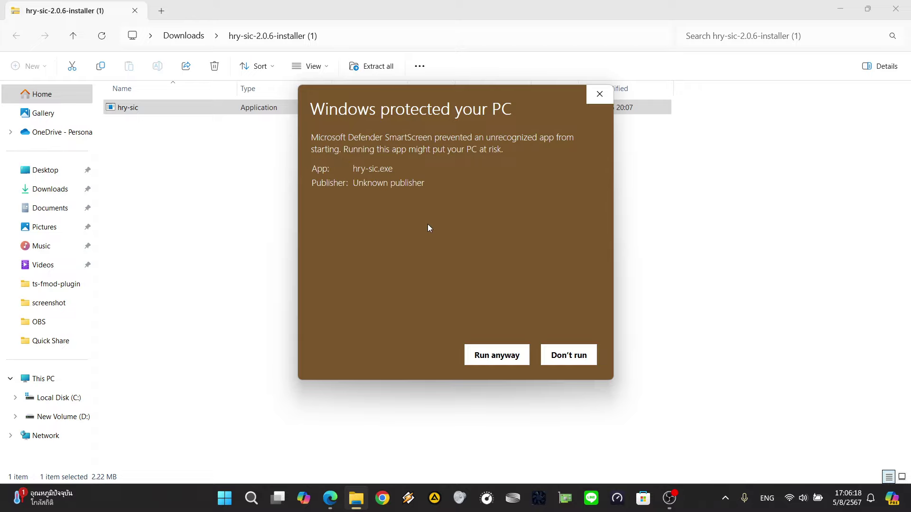
{"action": "left_click", "coordinate": [497, 357]}
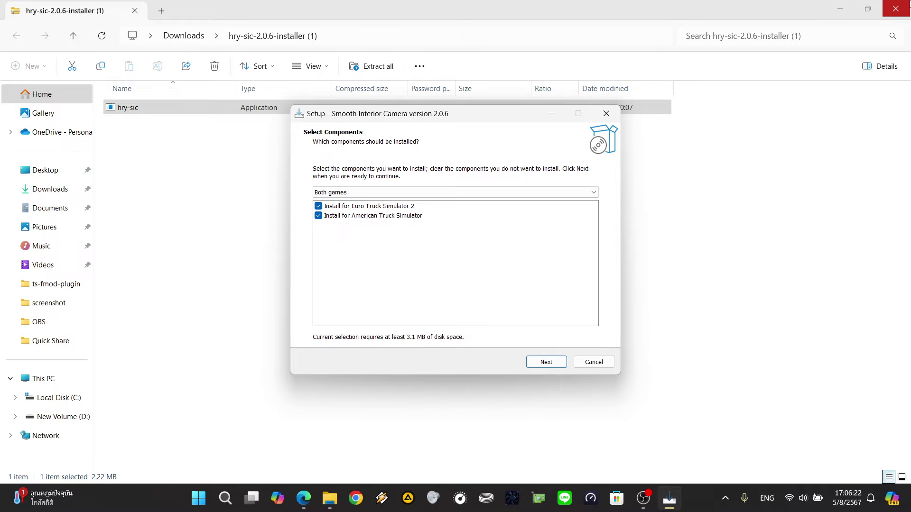
- Close the archive and browser windows, and continue the setup with both games selected as components
{"action": "left_click", "coordinate": [896, 10]}
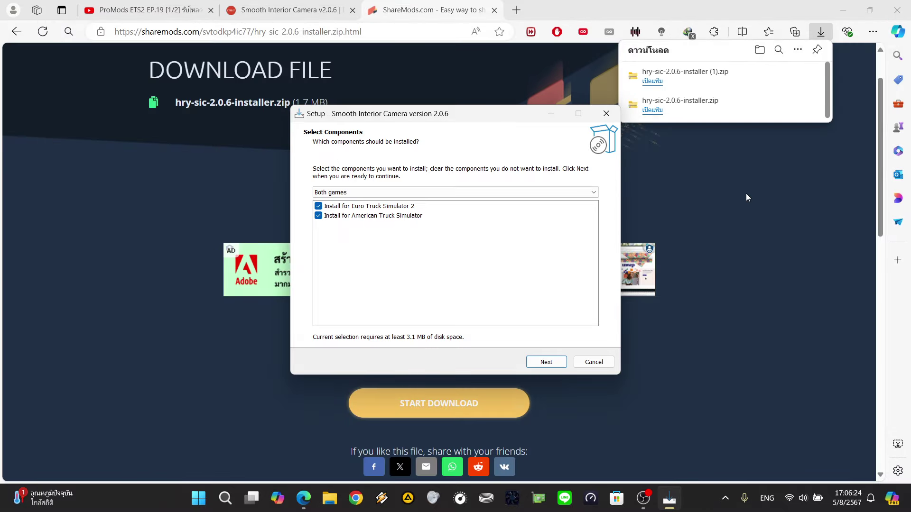
{"action": "left_click", "coordinate": [897, 10]}
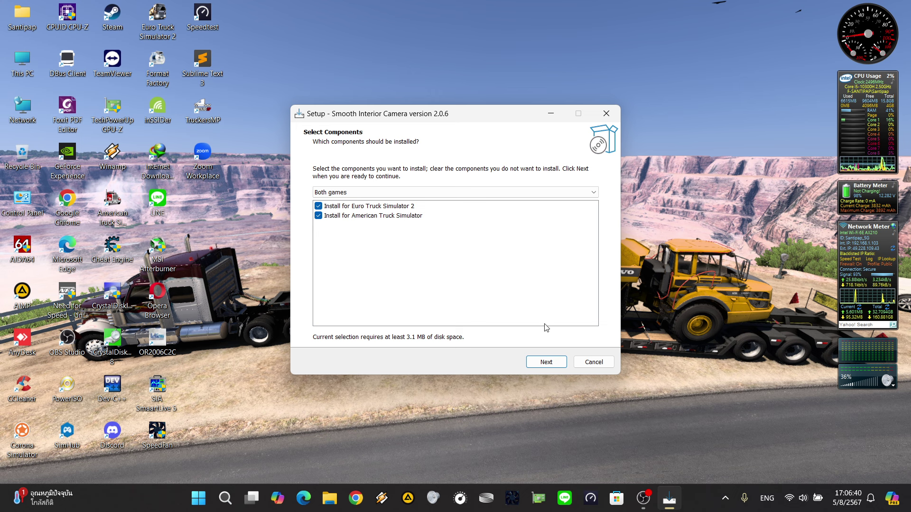
{"action": "left_click", "coordinate": [546, 363]}
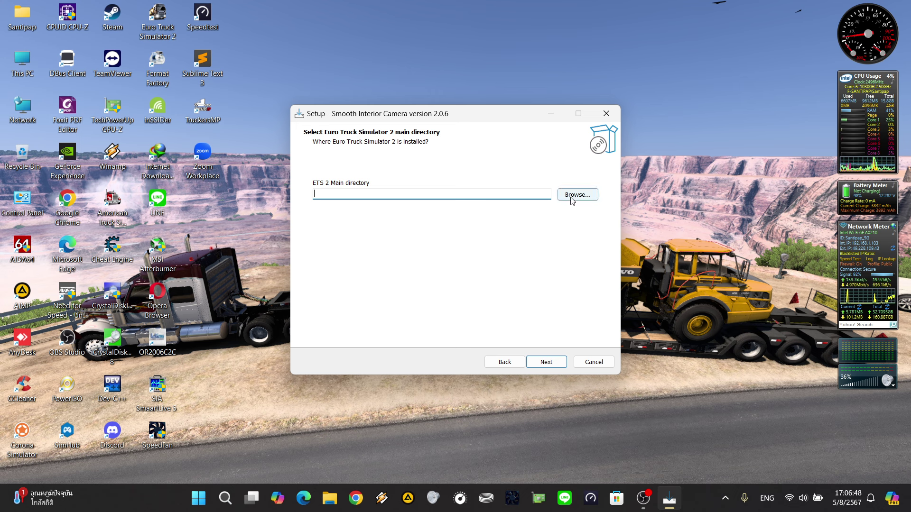
- Switch to the Steam library and select Euro Truck Simulator 2
{"action": "left_click", "coordinate": [725, 498]}
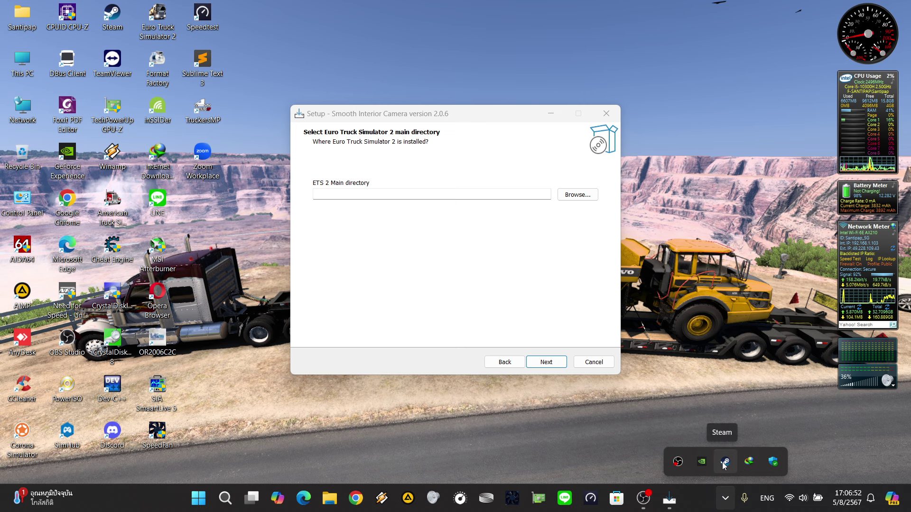
{"action": "right_click", "coordinate": [725, 463]}
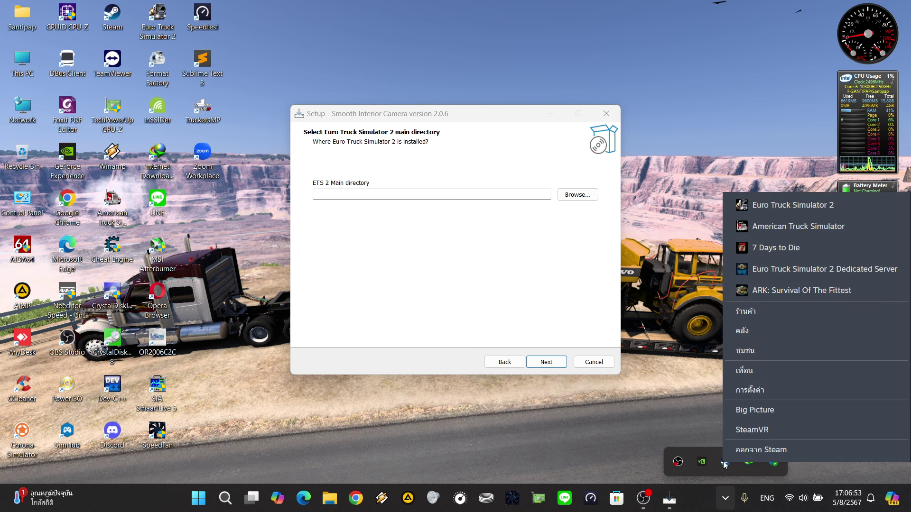
{"action": "left_click", "coordinate": [778, 334]}
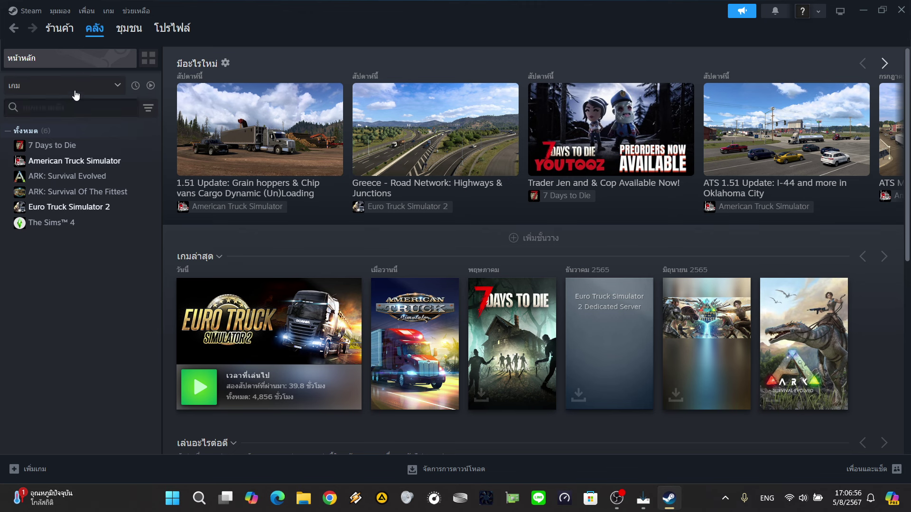
{"action": "mouse_move", "coordinate": [95, 38]}
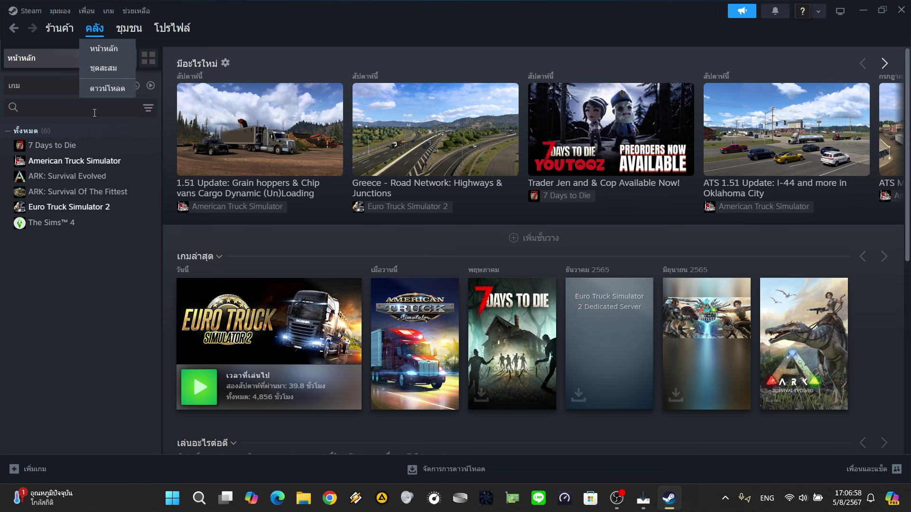
{"action": "left_click", "coordinate": [67, 207]}
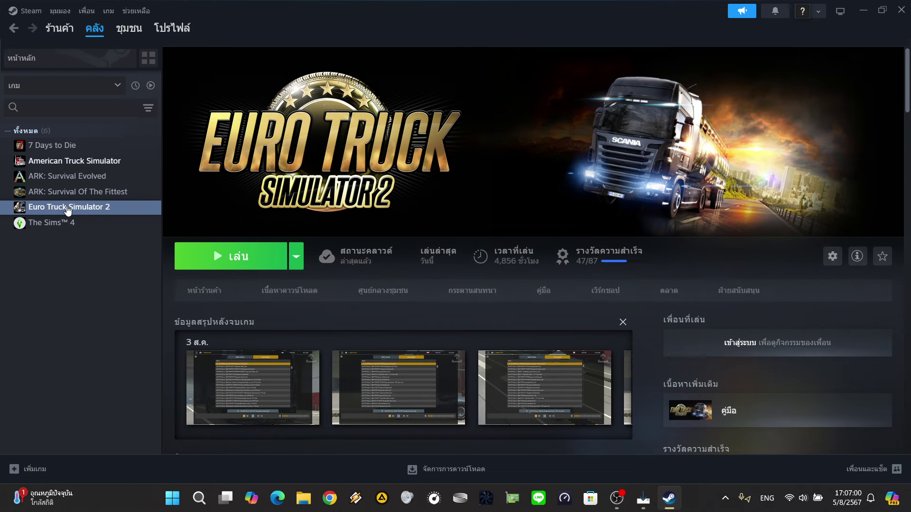
- View the installed files page in the properties of Euro Truck Simulator 2 and close the properties window
{"action": "right_click", "coordinate": [67, 207]}
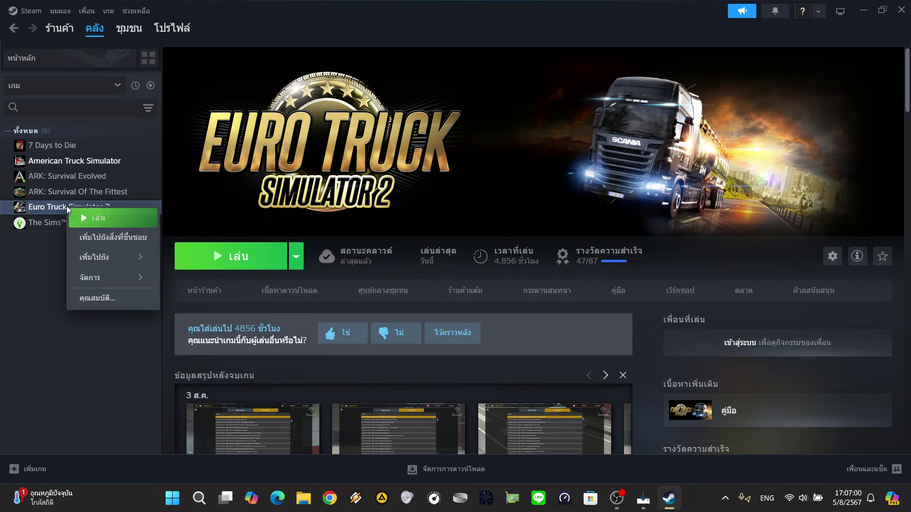
{"action": "left_click", "coordinate": [105, 297]}
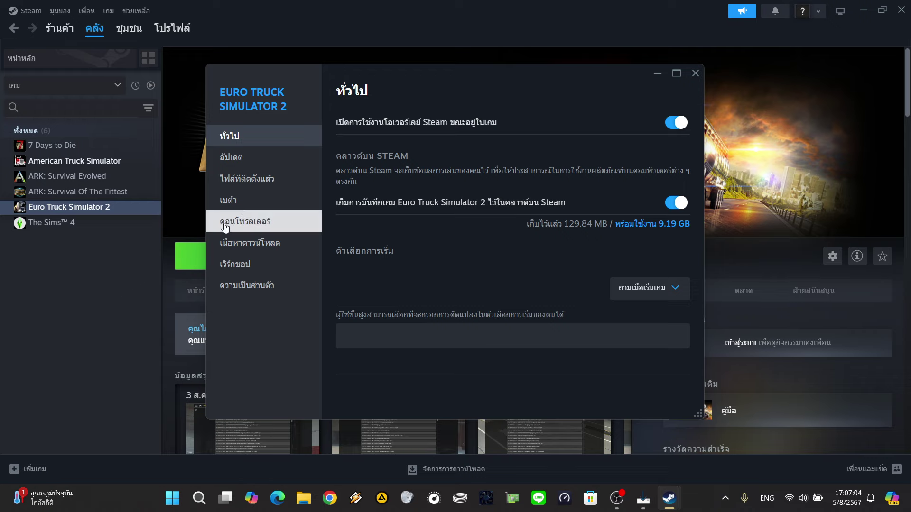
{"action": "left_click", "coordinate": [269, 183]}
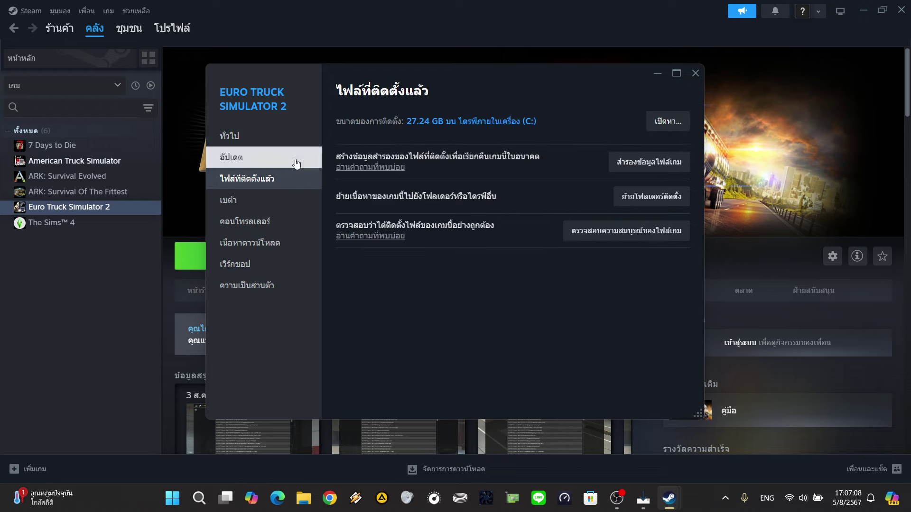
{"action": "left_click", "coordinate": [697, 73]}
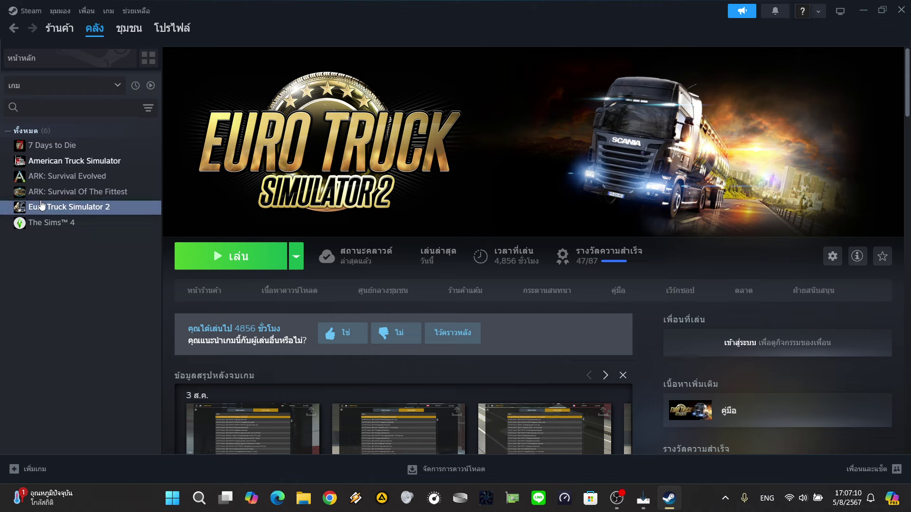
- Open the Euro Truck Simulator 2 installation folder from the installed files page of its Steam properties
{"action": "right_click", "coordinate": [71, 210]}
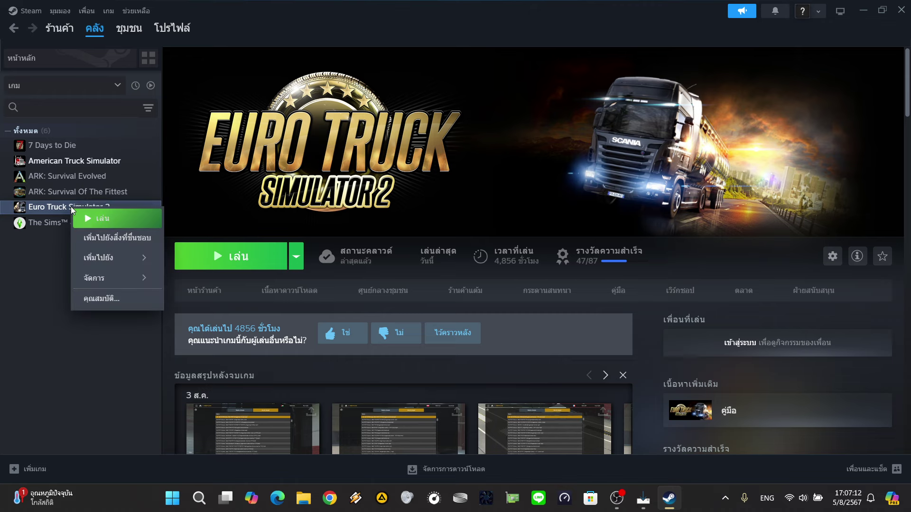
{"action": "left_click", "coordinate": [102, 300]}
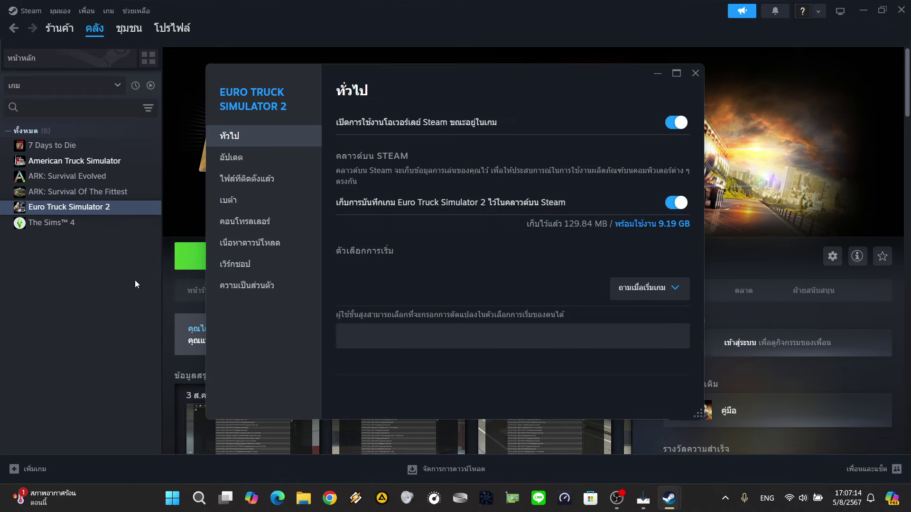
{"action": "left_click", "coordinate": [269, 182]}
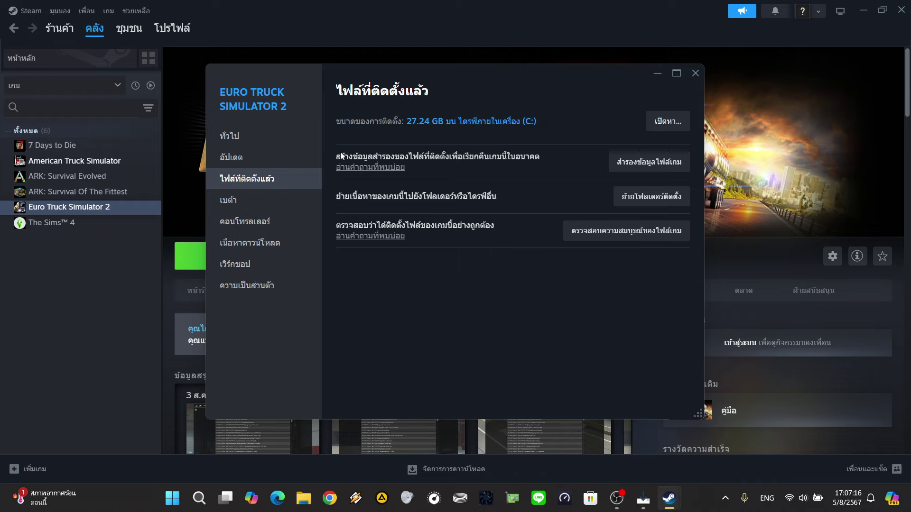
{"action": "left_click", "coordinate": [675, 126]}
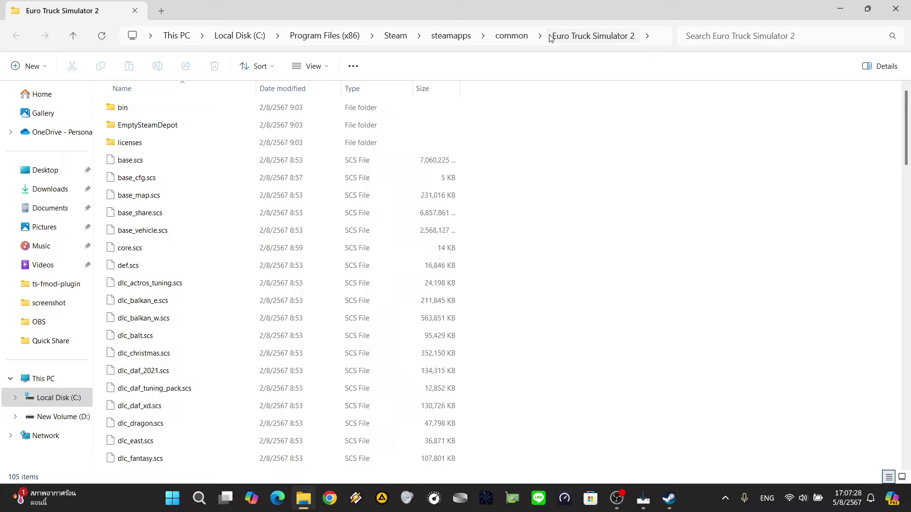
- Show the game folder's full path as text and select its C:\Program Files (x86)\Steam\steamapps\common\ portion
{"action": "left_click", "coordinate": [377, 43]}
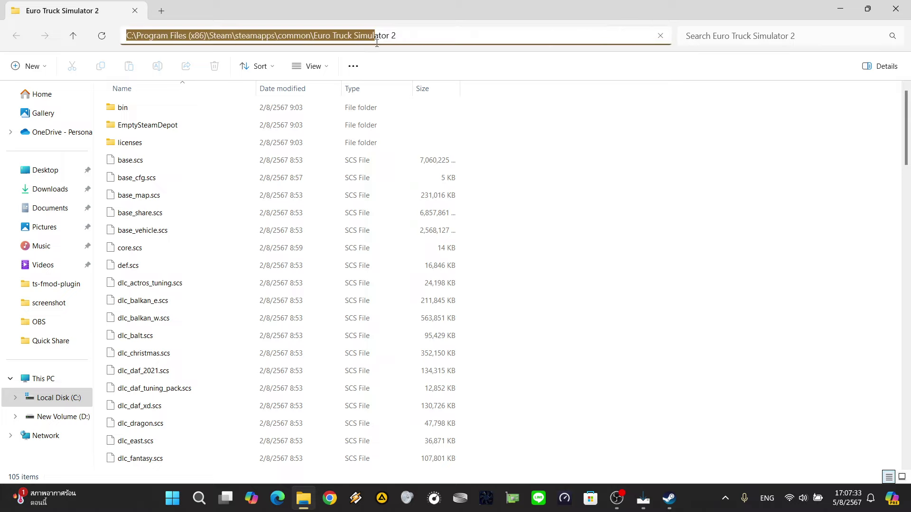
{"action": "left_click", "coordinate": [418, 35]}
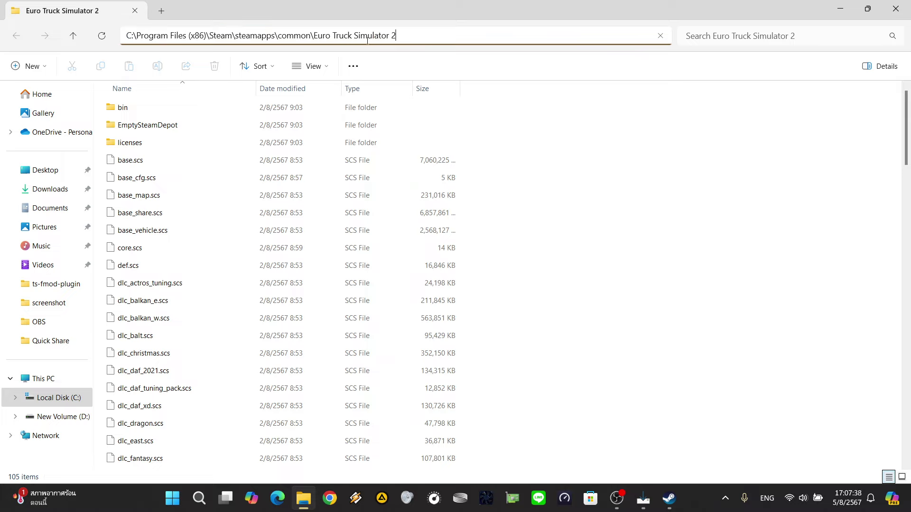
{"action": "left_click", "coordinate": [605, 114]}
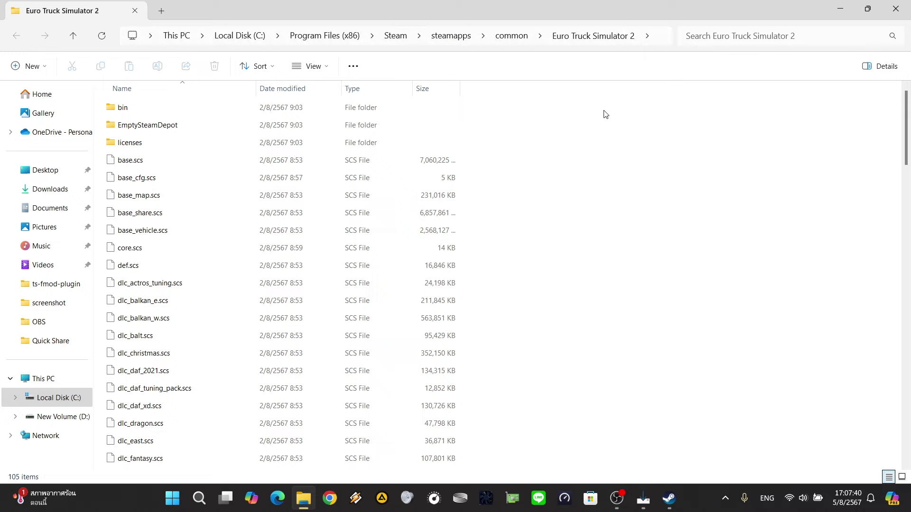
{"action": "left_click", "coordinate": [424, 44]}
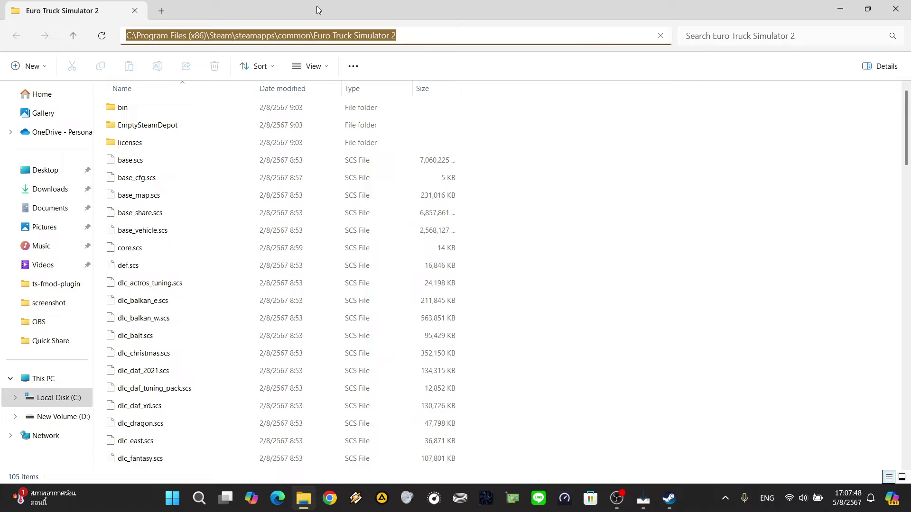
{"action": "left_click", "coordinate": [315, 35]}
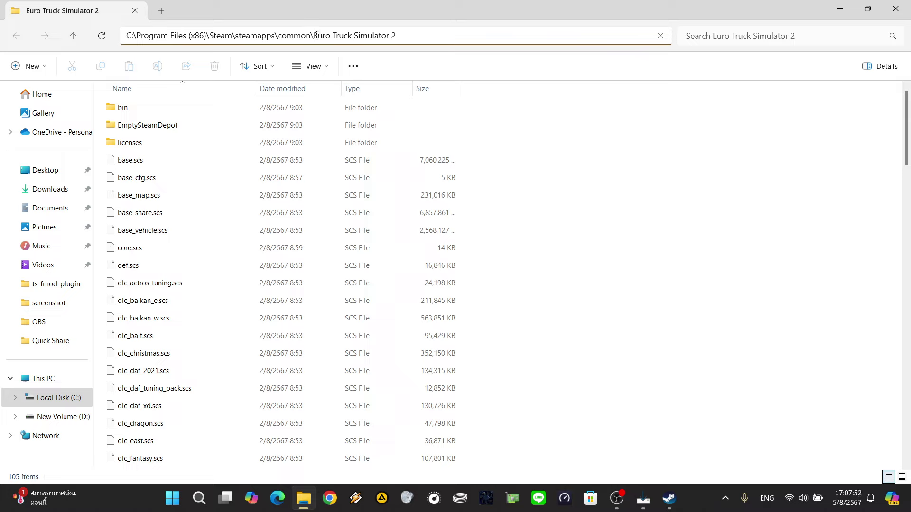
{"action": "left_click_drag", "start_coordinate": [315, 35], "coordinate": [123, 39]}
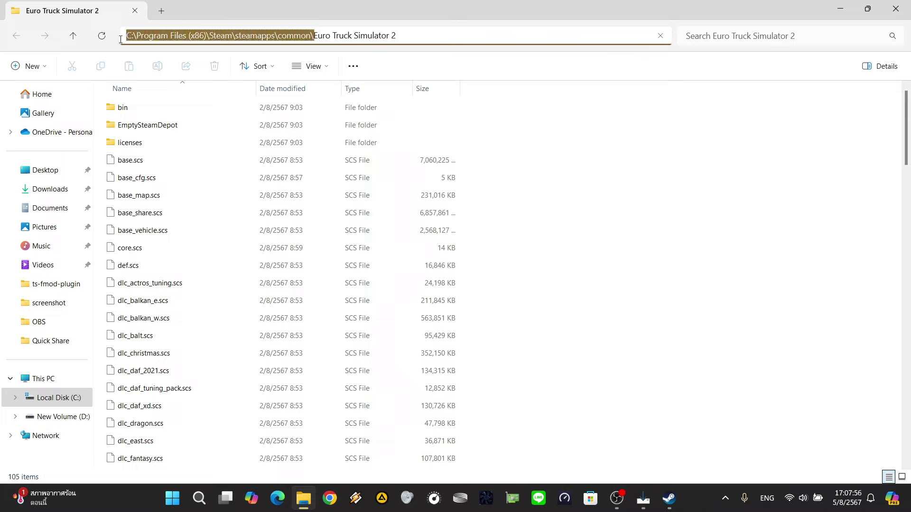